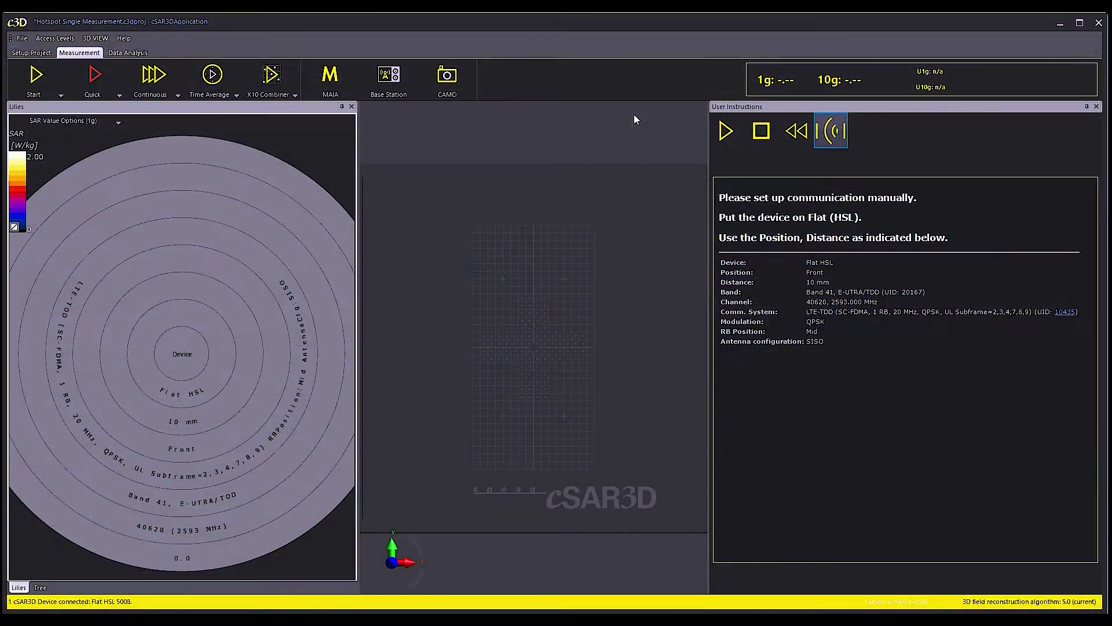
Step: Run the single Band 41 hotspot measurement, giving 1g 1.19 and 10g 0.618 W/kg
left_click(726, 130)
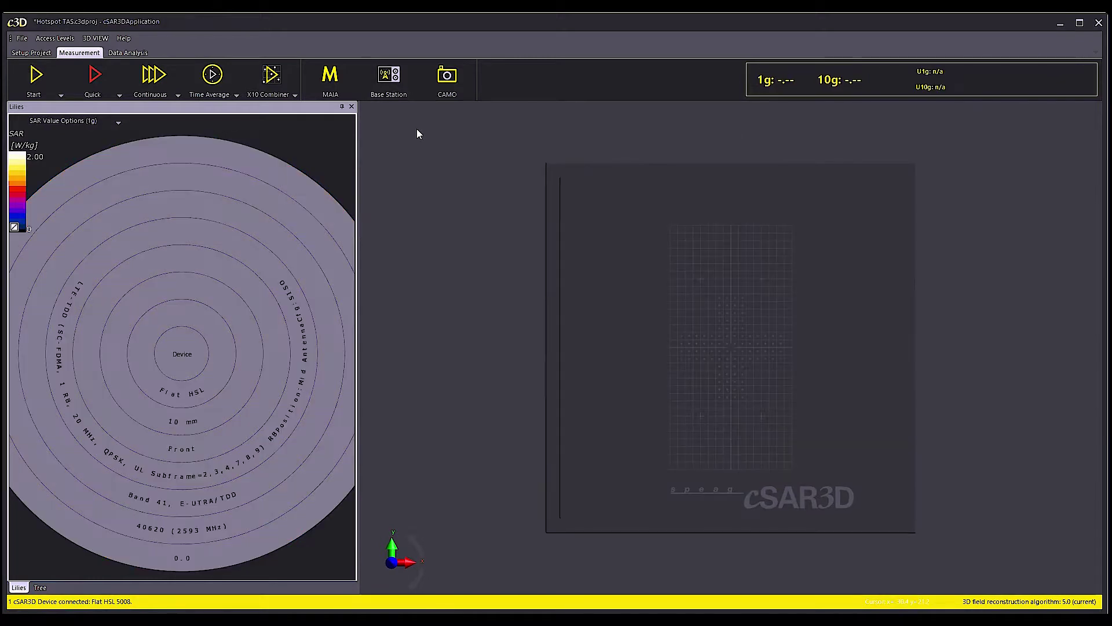
Step: Set up a time-averaged measurement with 600 s measurement time and a 100 s averaging window
left_click(212, 74)
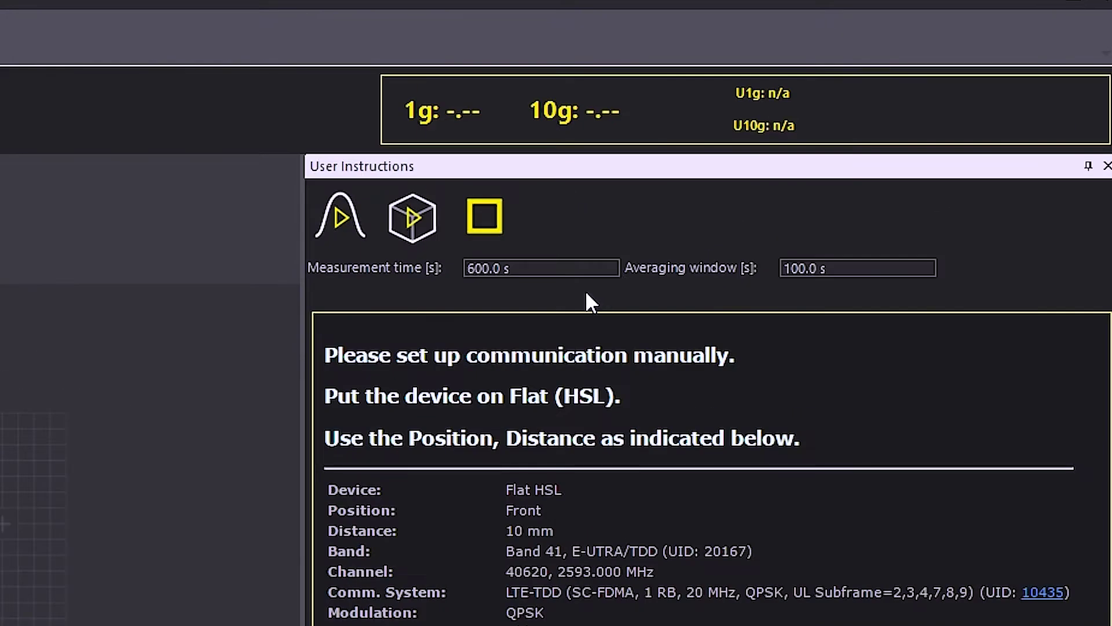
left_click(485, 274)
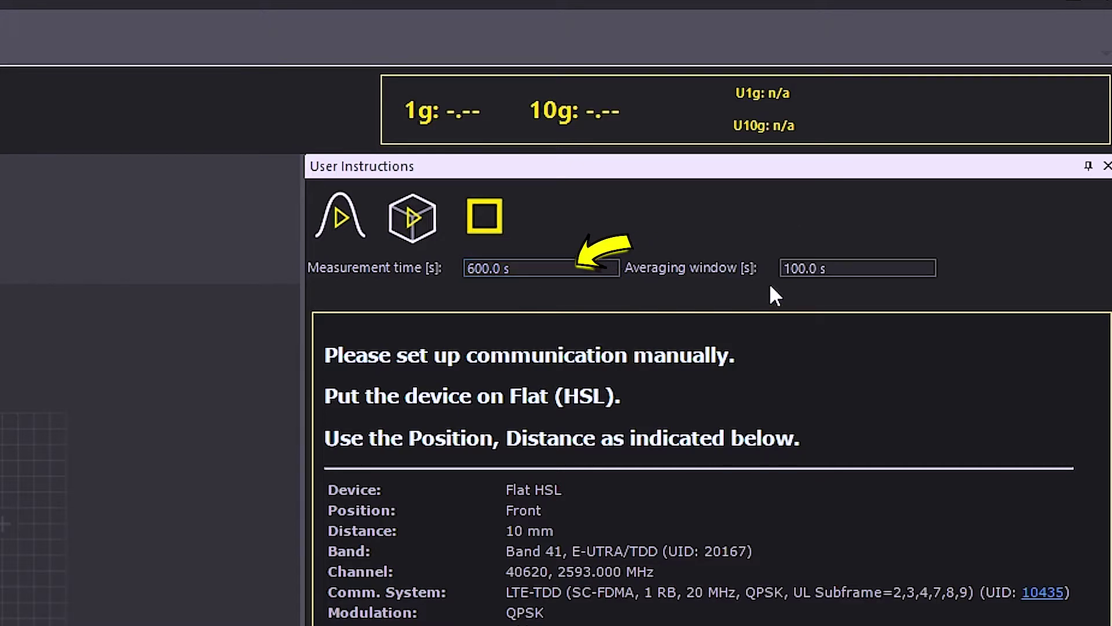
left_click(797, 272)
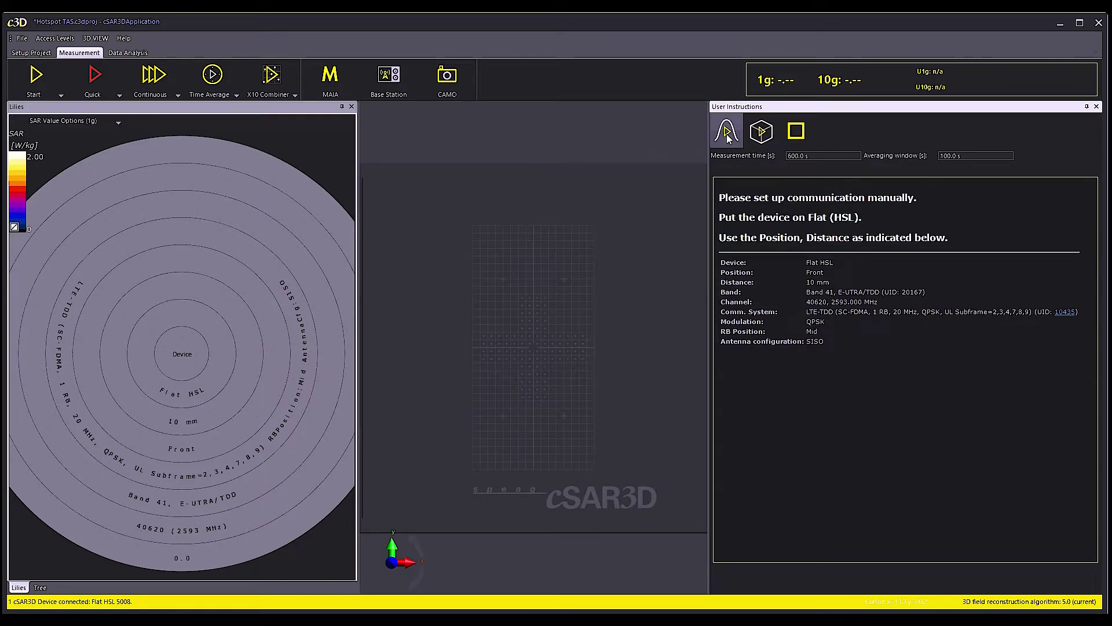
Step: Start the time-averaged SAR measurement so the psSAR and 1g TAS curves plot live
left_click(727, 134)
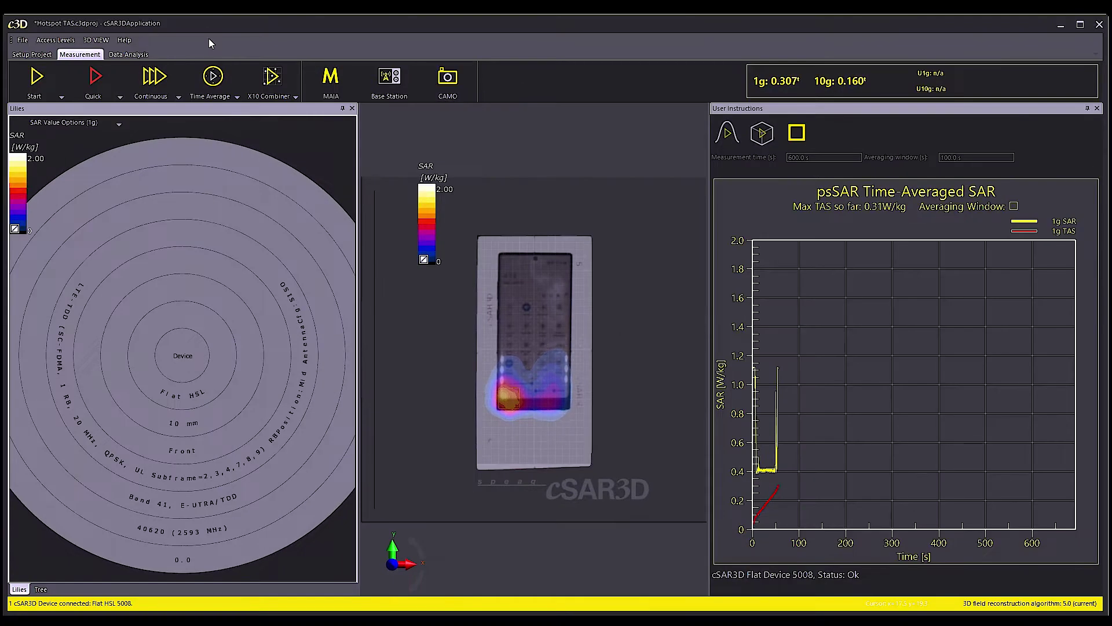
right_click(208, 39)
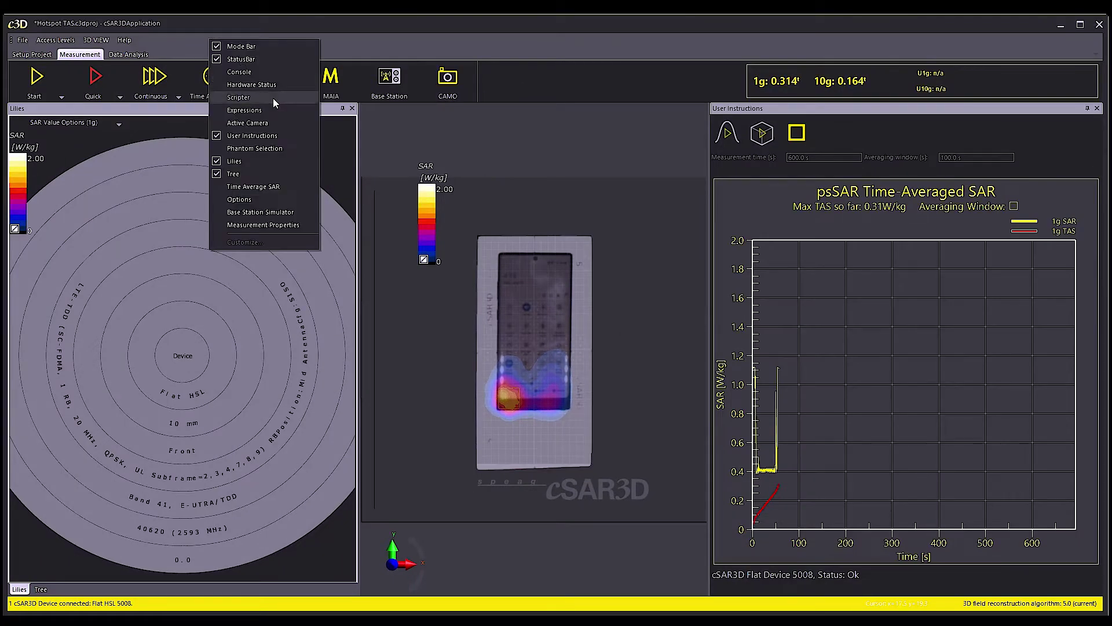
left_click(249, 68)
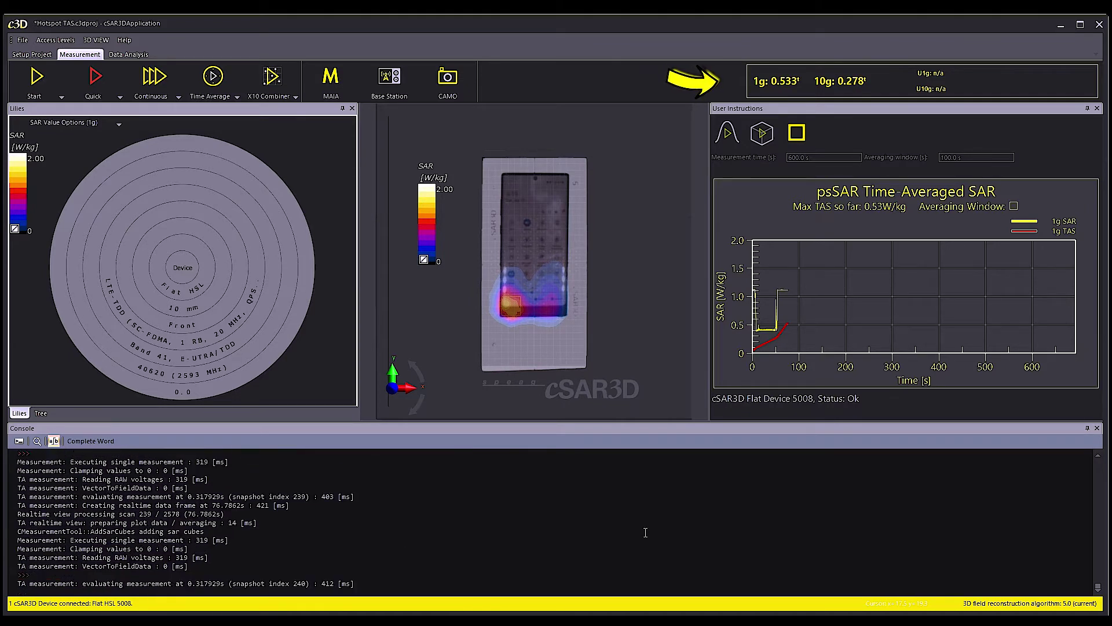
left_click(1096, 428)
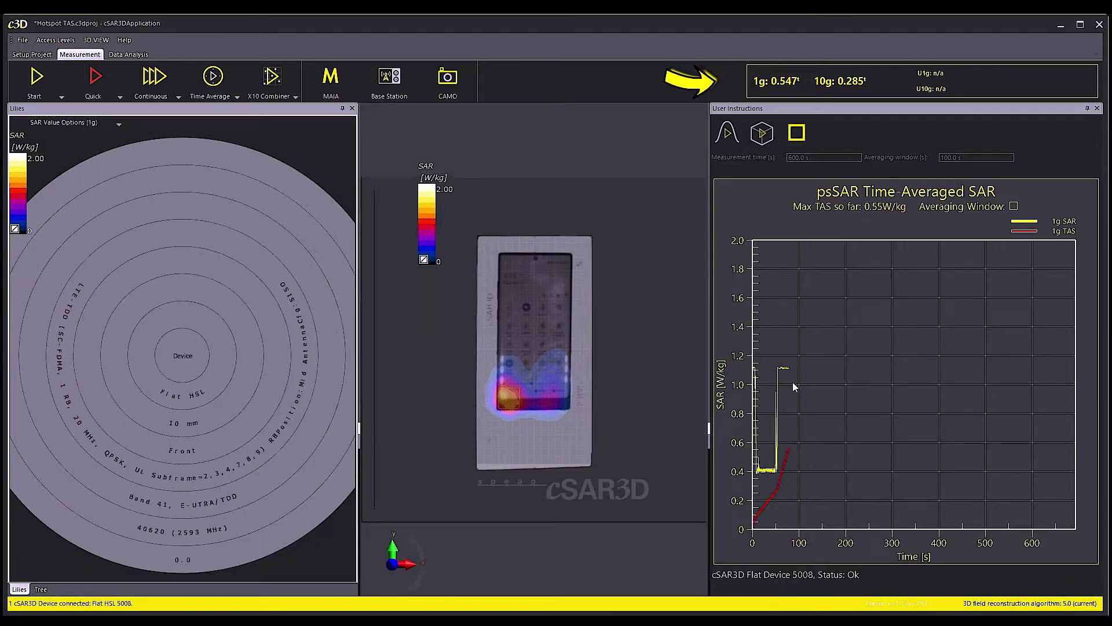
mouse_move(784, 371)
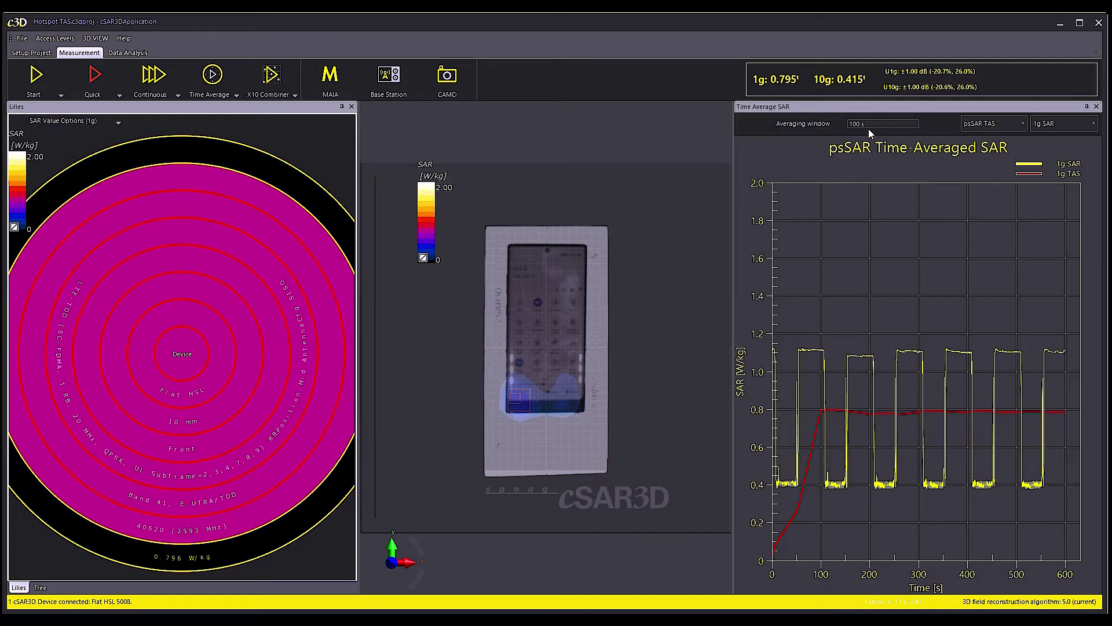
Step: Close the time-averaged SAR chart after the 600 s run ends at 1g 0.795 W/kg
left_click(1096, 107)
Step: Show the measurement properties and start changing the averaging window from 100 to 150 s
right_click(350, 470)
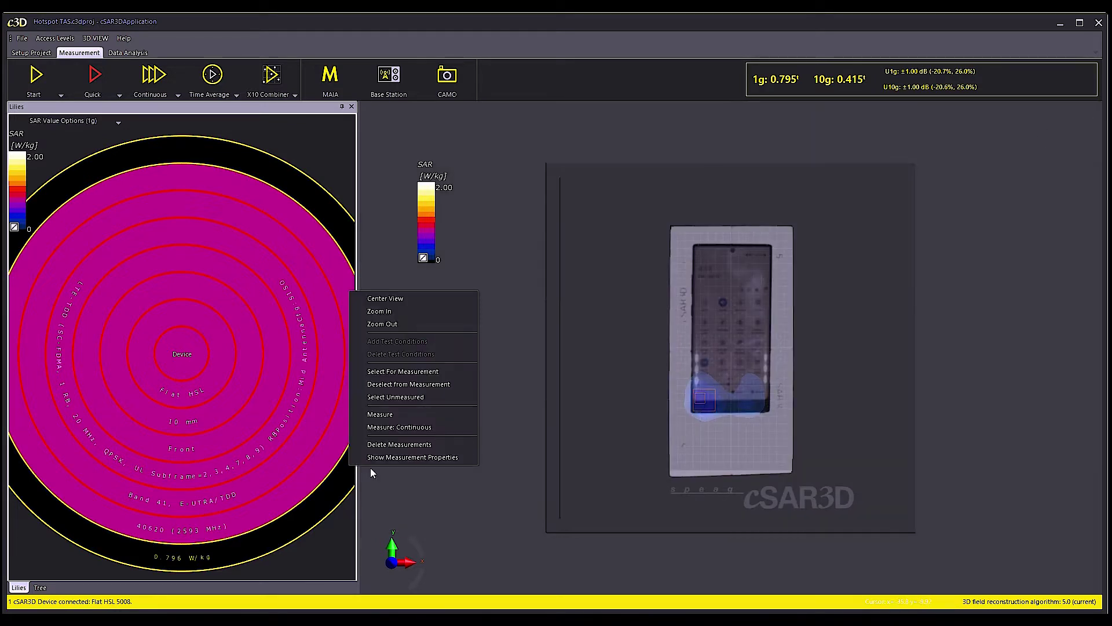
left_click(423, 457)
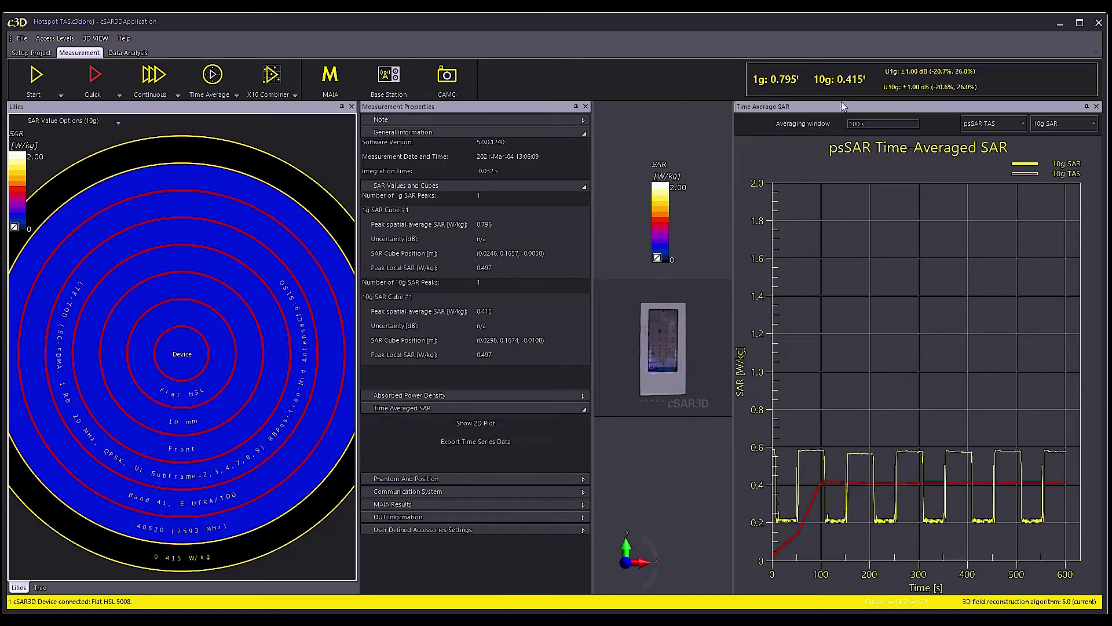
left_click(856, 124)
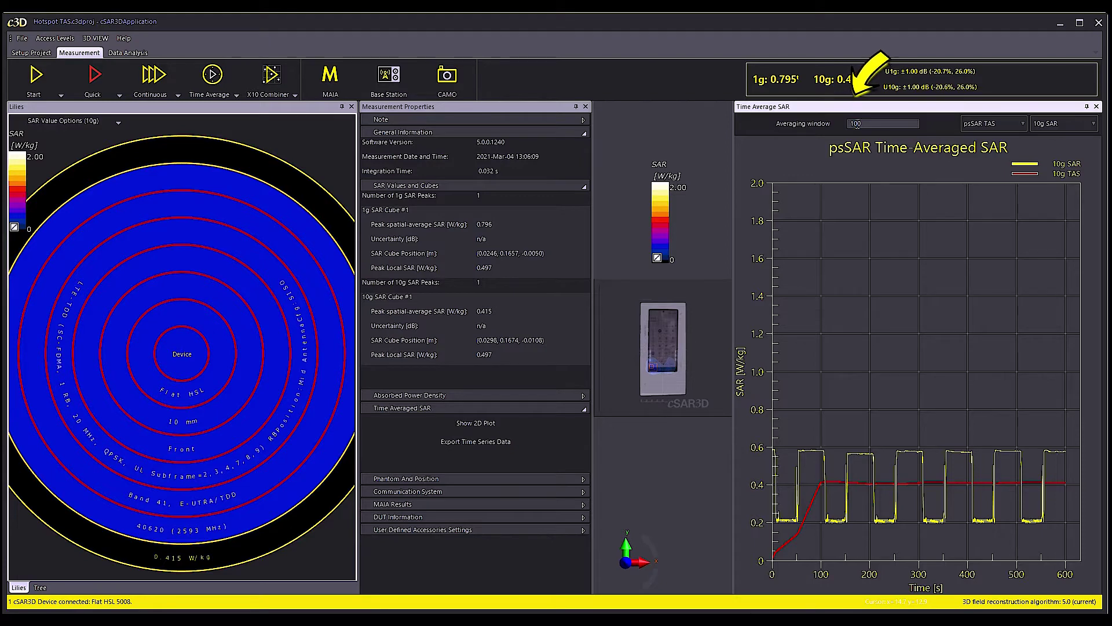
key("Delete")
type("5")
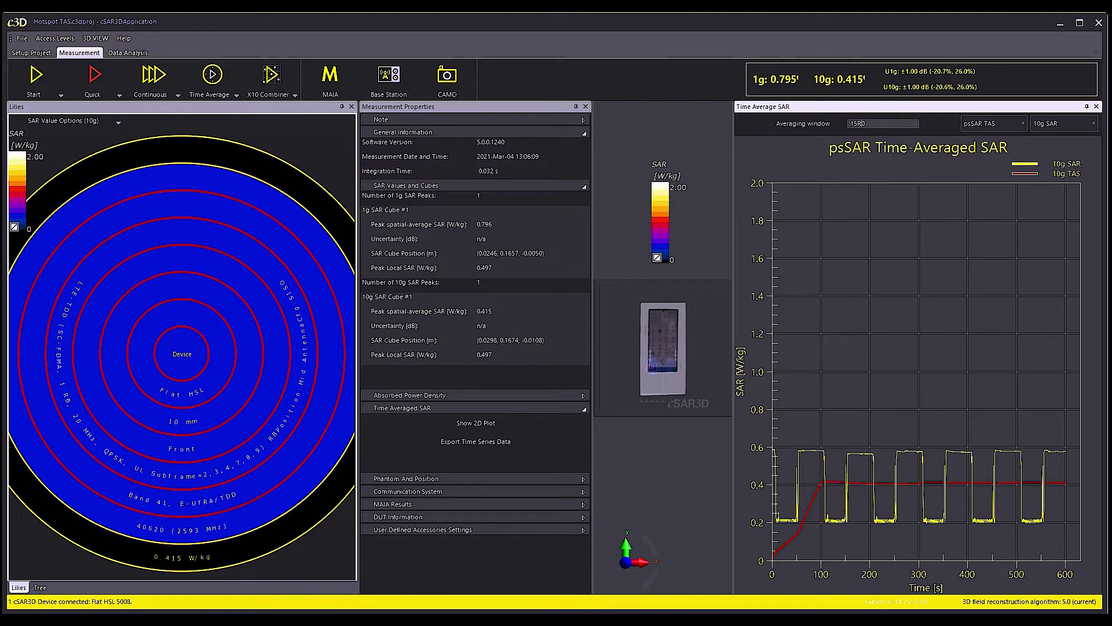
Step: Apply the 150 s averaging window and show the SAR distribution from the time-averaged chart
key("Return")
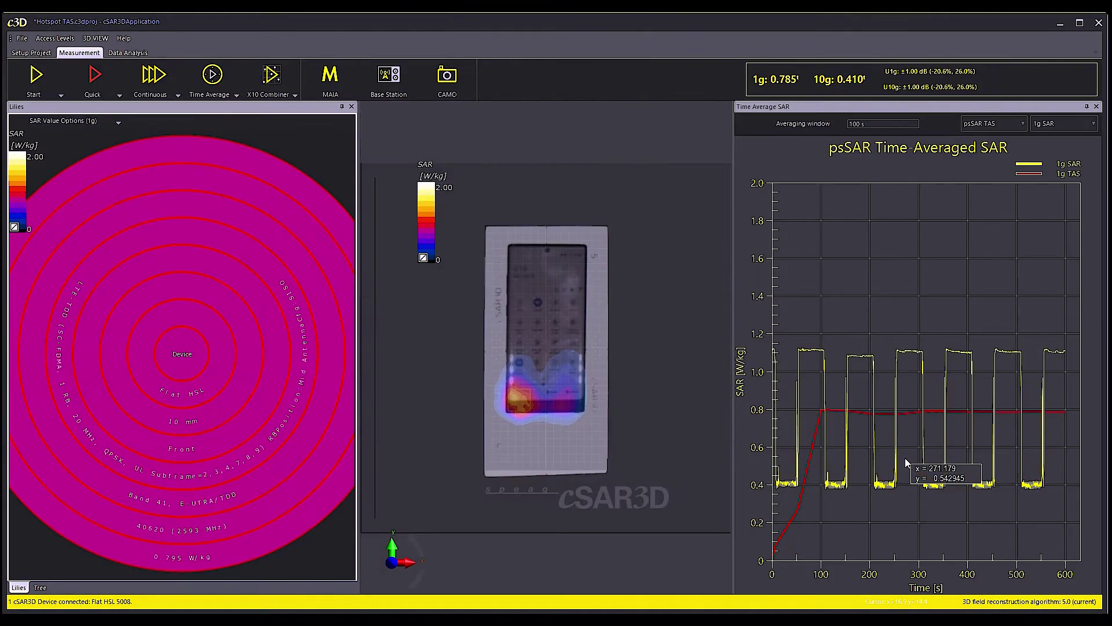
right_click(884, 487)
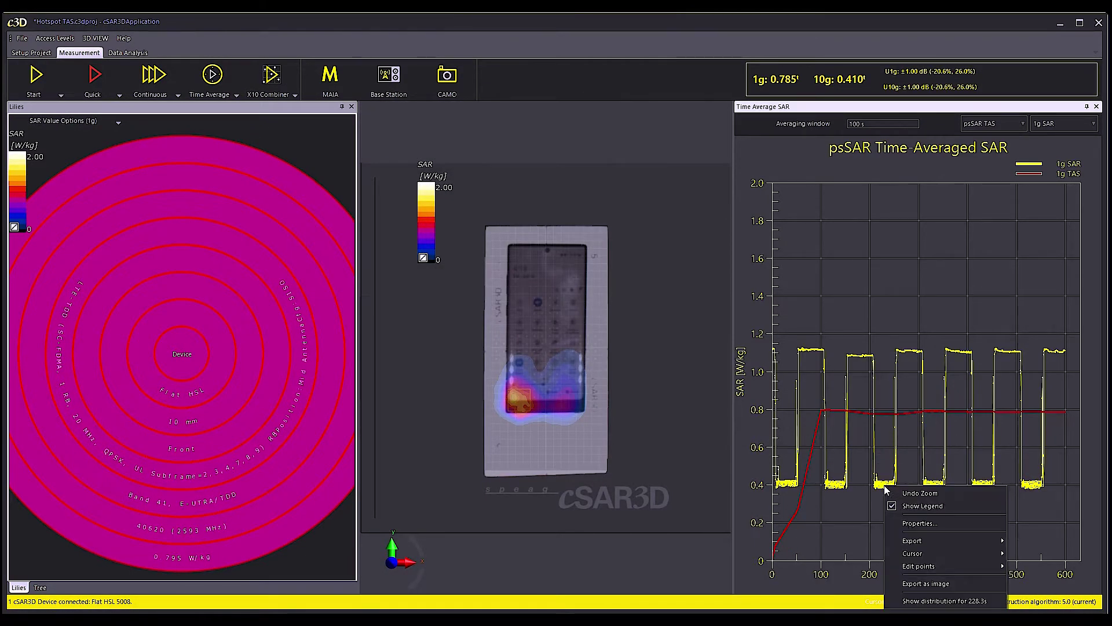
left_click(917, 601)
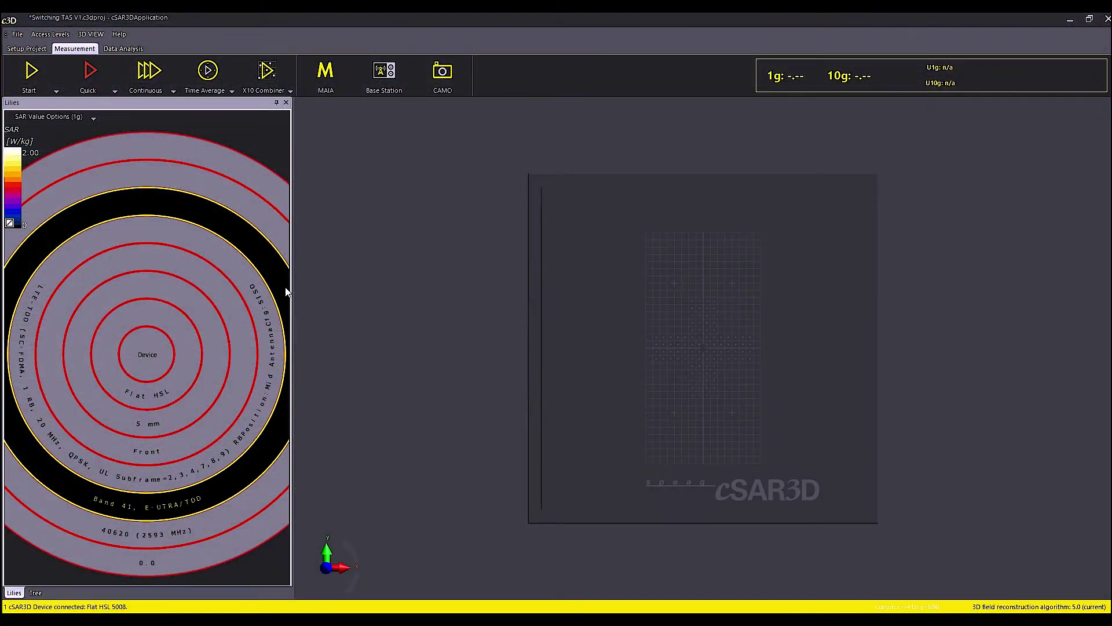
Step: Start a 120 s time-averaged measurement of the antenna-switching phone
left_click(209, 80)
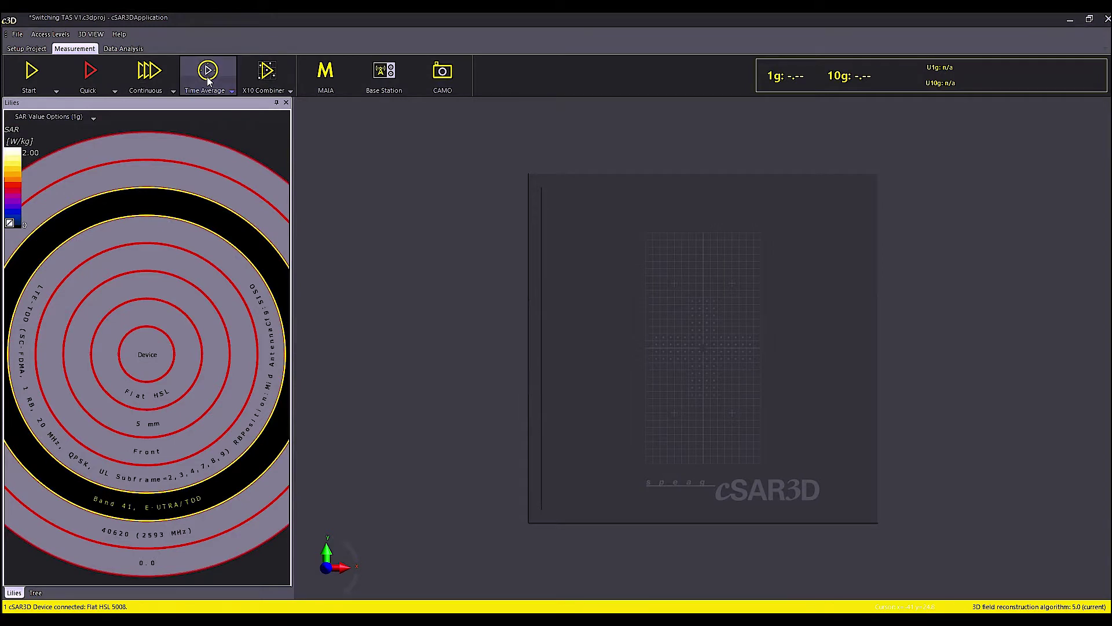
left_click(666, 128)
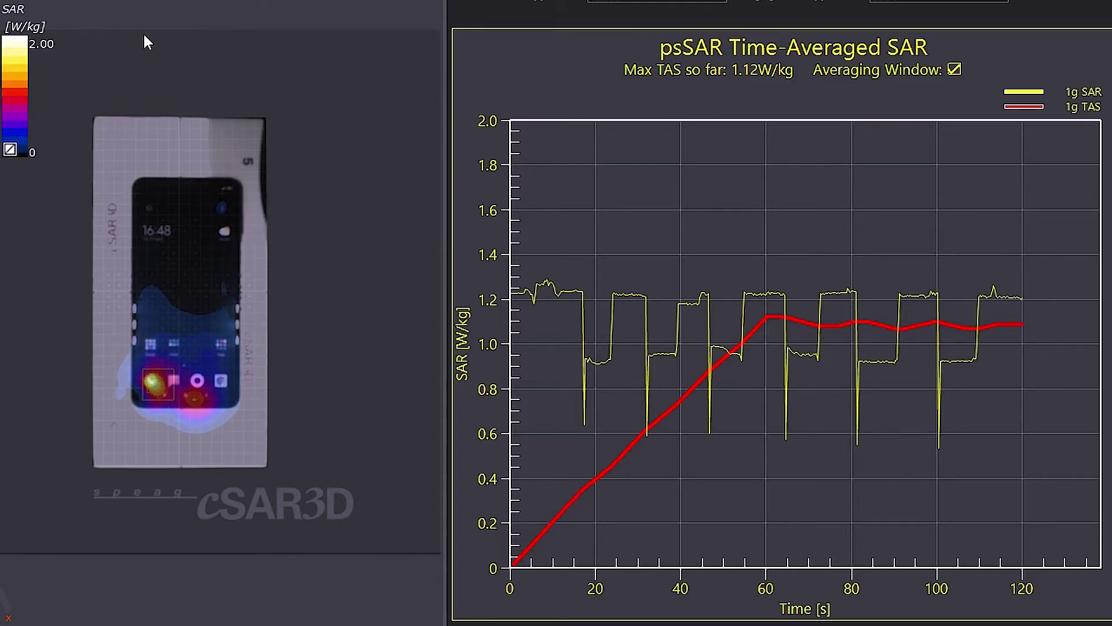
Step: Switch the phone result's psSAR TAS method to Volume TAS in its SAR properties
left_click(24, 338)
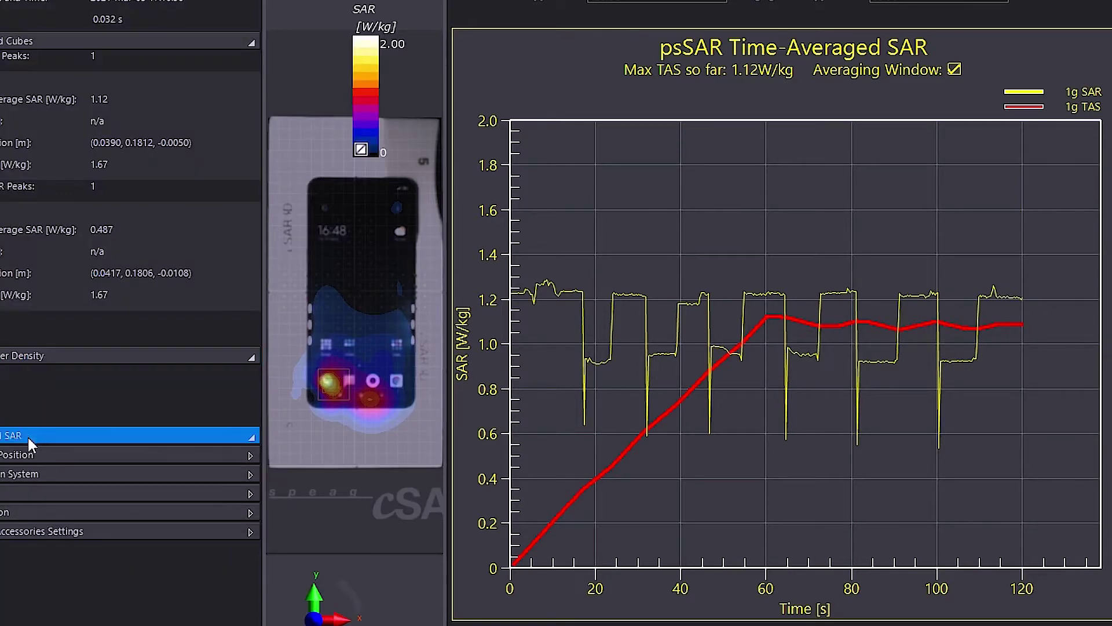
left_click(27, 435)
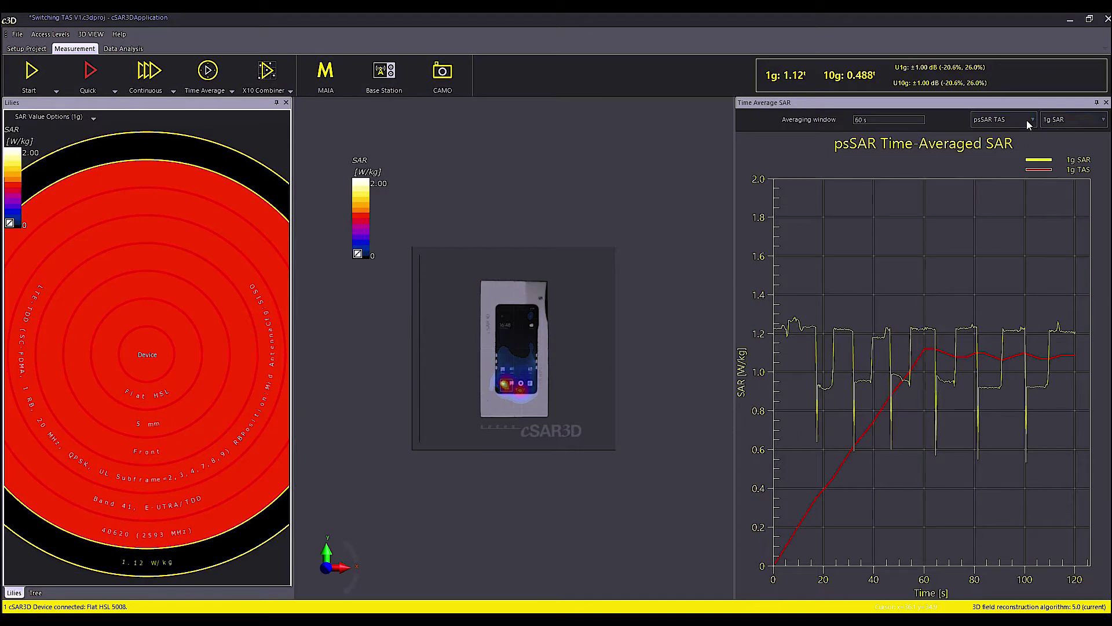
left_click(1030, 120)
left_click(1010, 133)
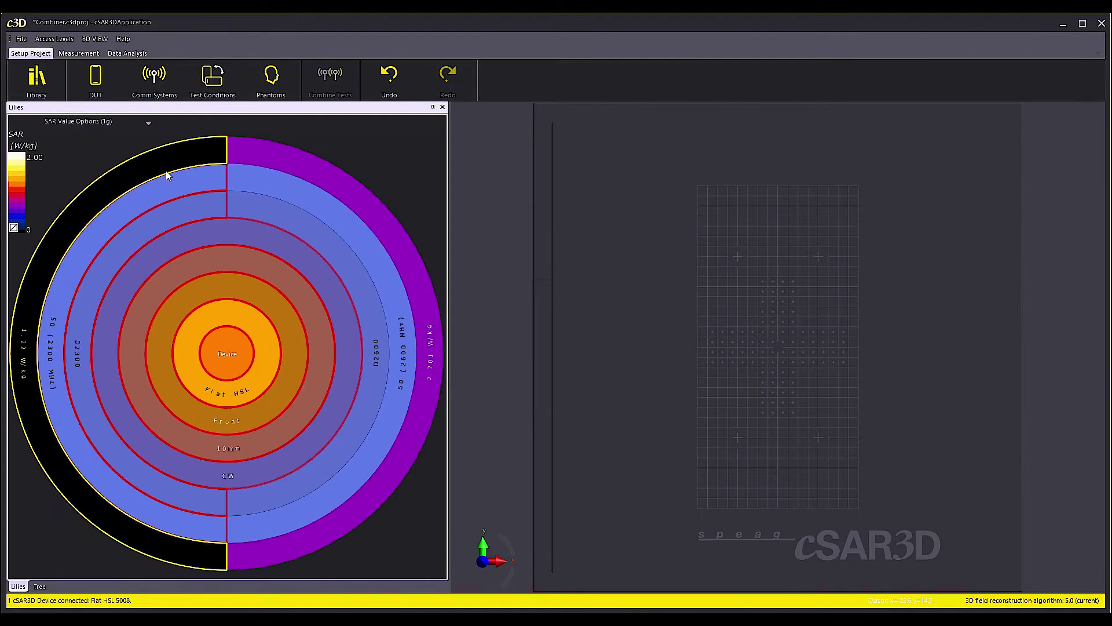
Step: Combine the D2300 and D2600 tests, run the switching script, and prepare the D2450 time-averaged setup
left_click(316, 181)
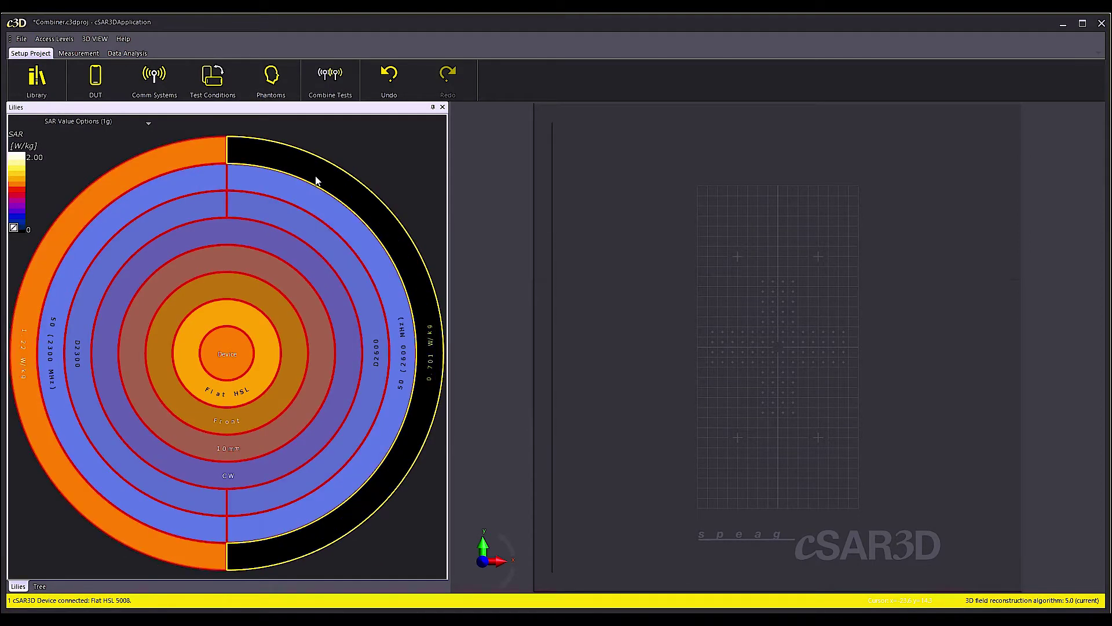
left_click(328, 81)
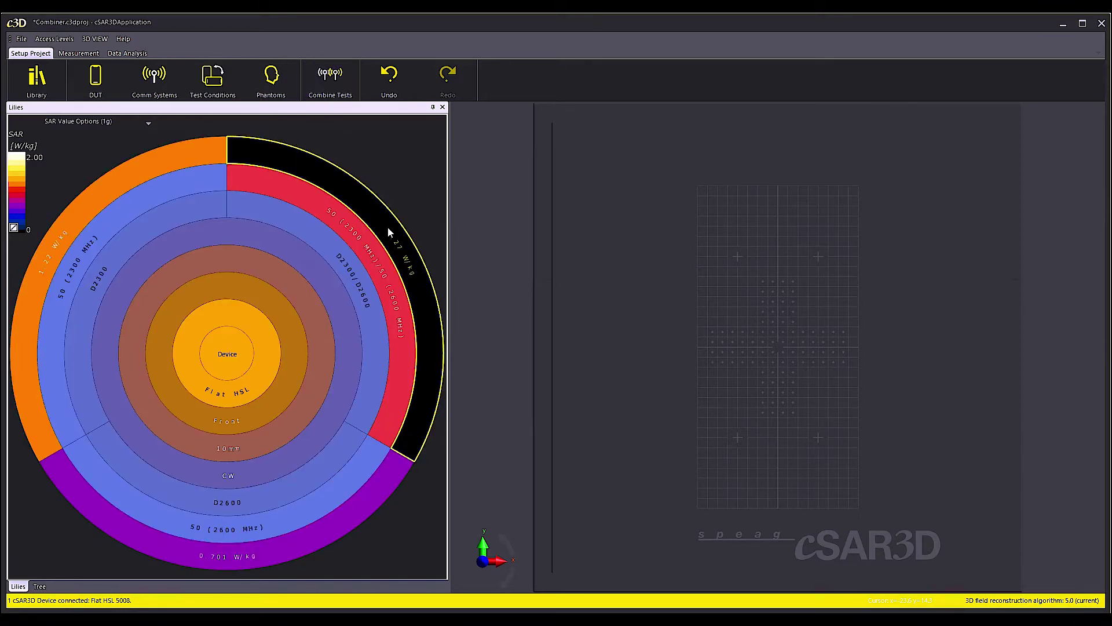
left_click(132, 54)
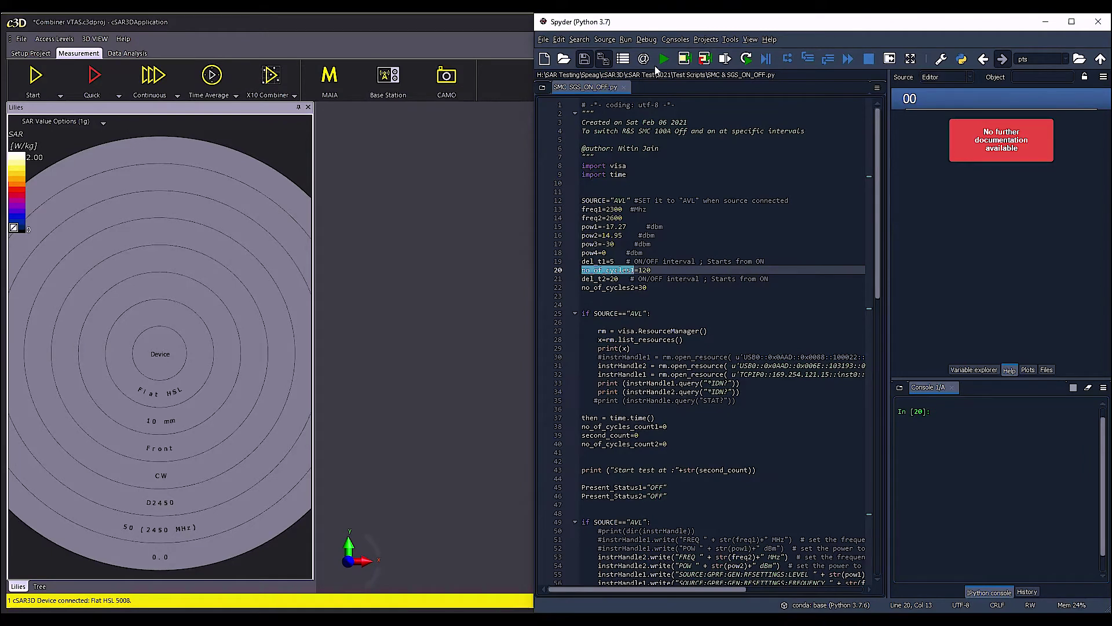
left_click(664, 58)
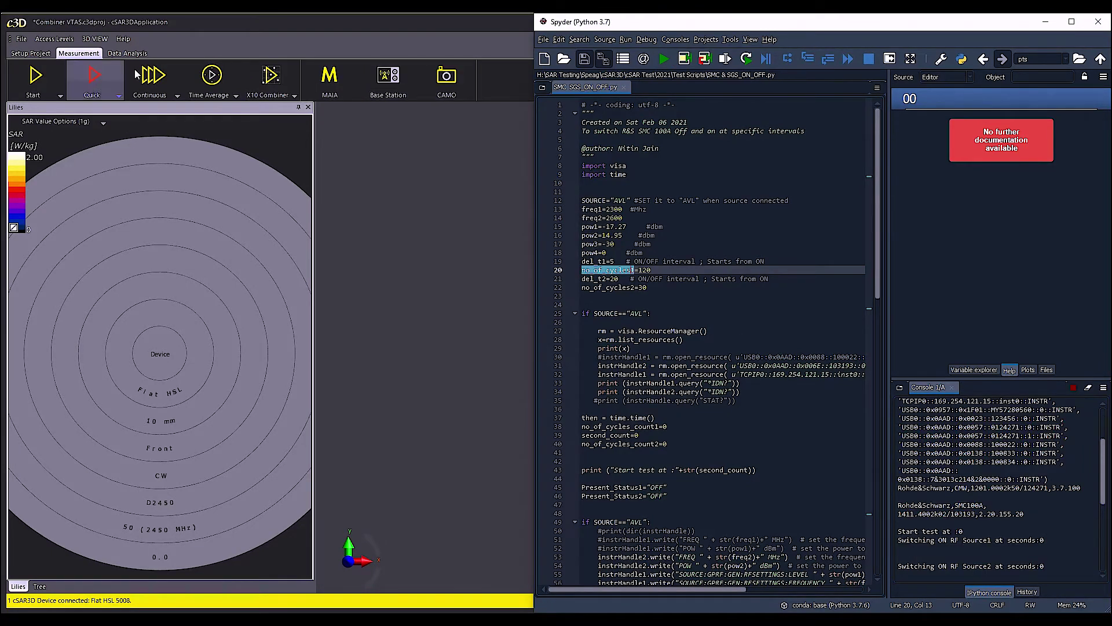
left_click(201, 75)
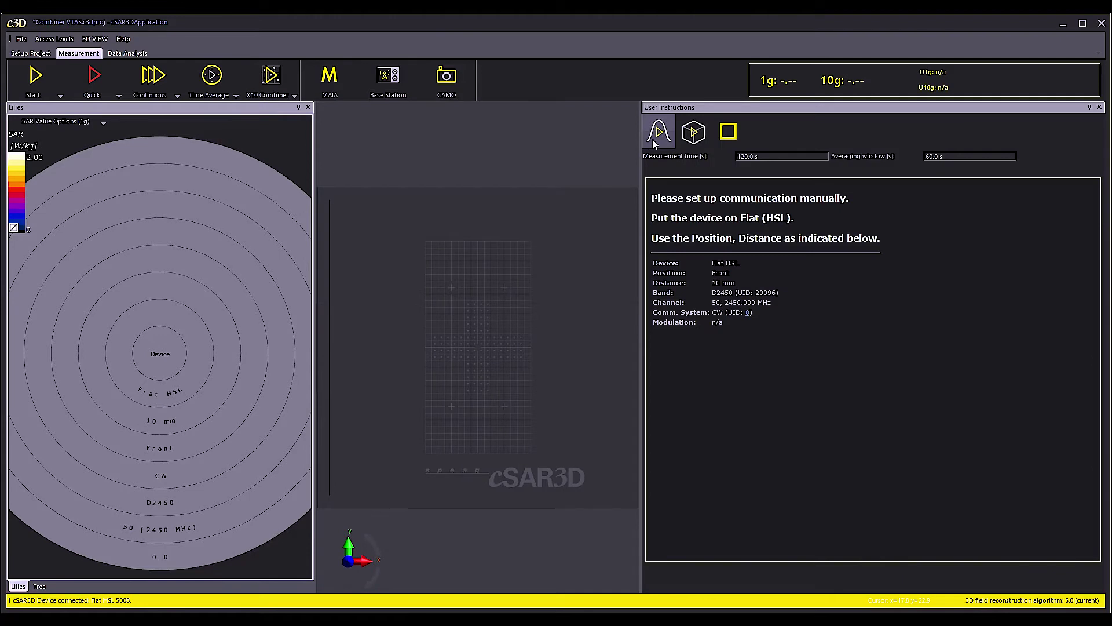
Step: Run the 120 s D2450 time-averaged measurement, reaching 1g 1.68 and 10g 0.766 W/kg
left_click(660, 132)
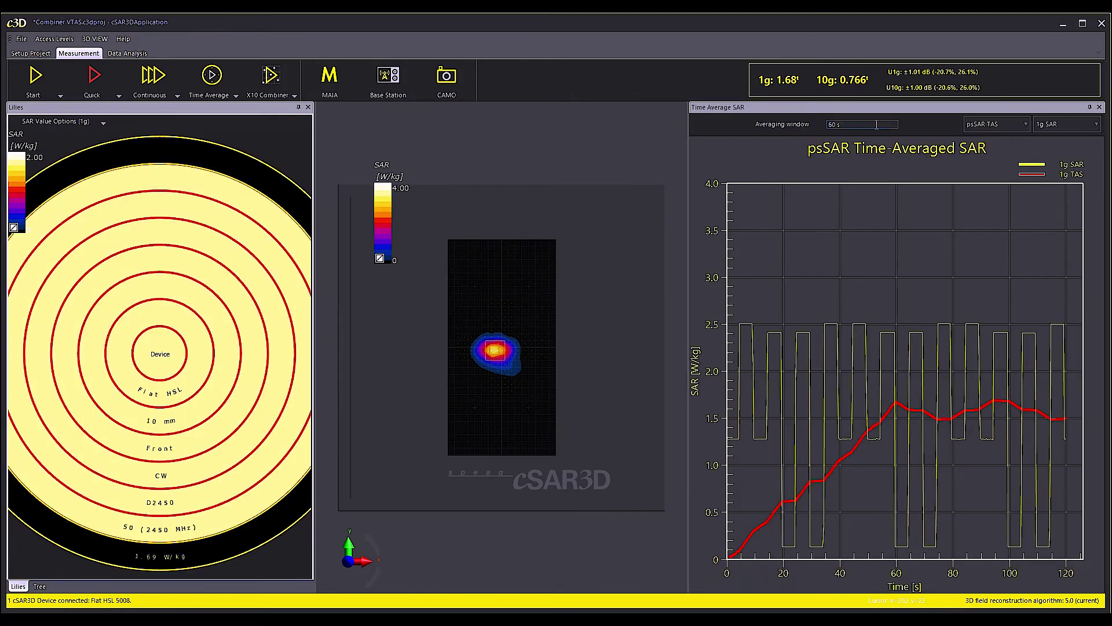
Step: Switch the D2450 dipole's psSAR TAS evaluation to Volume TAS, giving 1g 1.33 and 10g 0.631 W/kg
left_click(1023, 125)
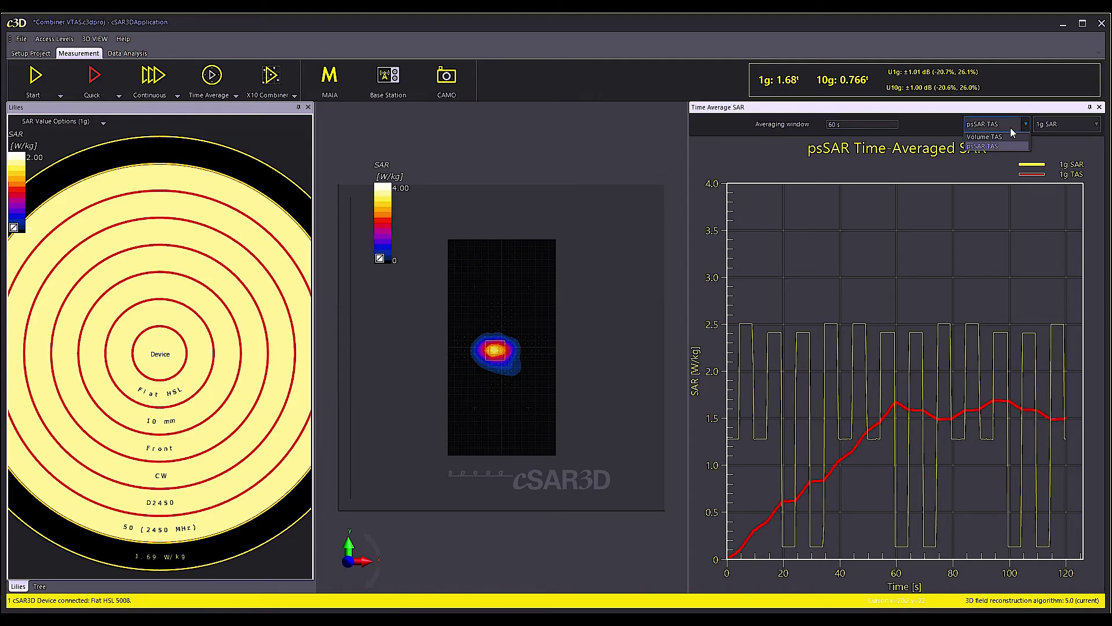
left_click(985, 145)
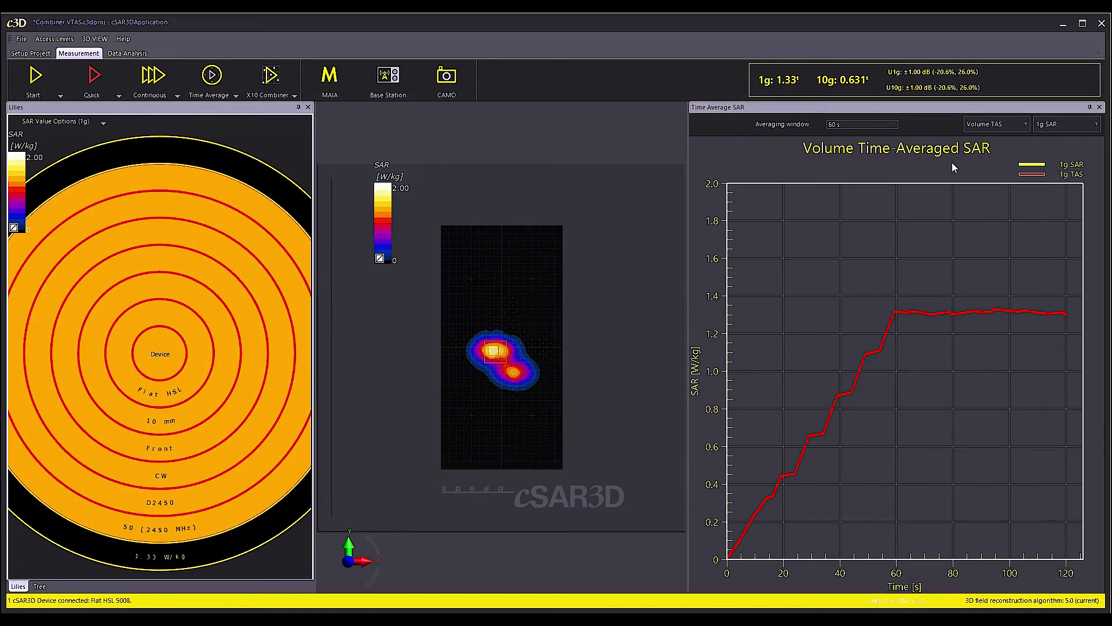